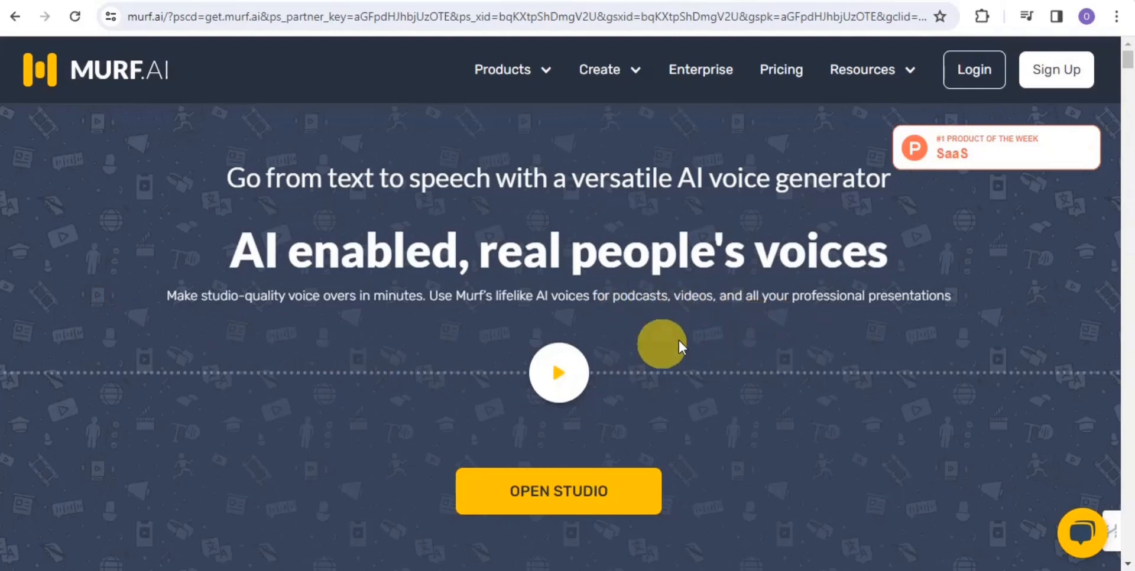
- Look over the Murf home page and enter the studio through Sign Up
left_click_drag(1127, 62, 1131, 91)
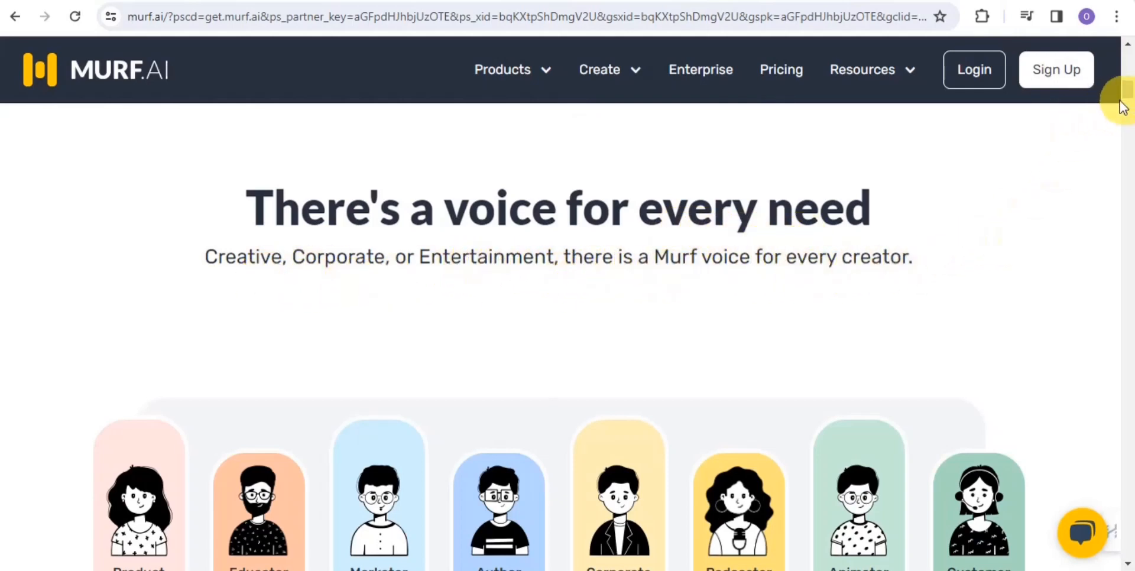
mouse_move(1127, 88)
left_mouse_down()
mouse_move(1130, 106)
mouse_move(1131, 35)
left_mouse_up()
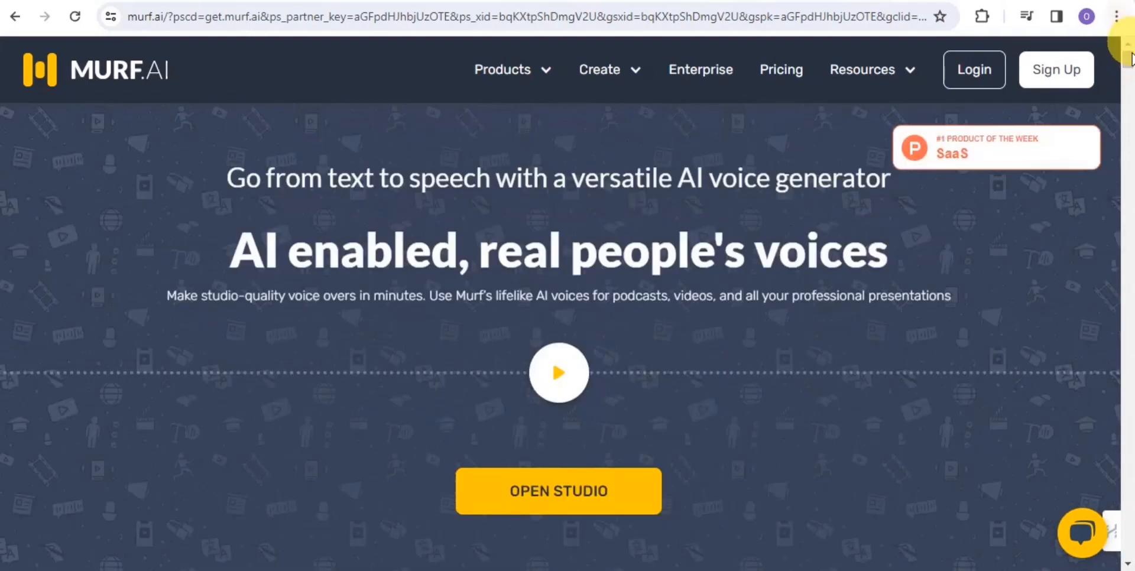
left_click(1038, 77)
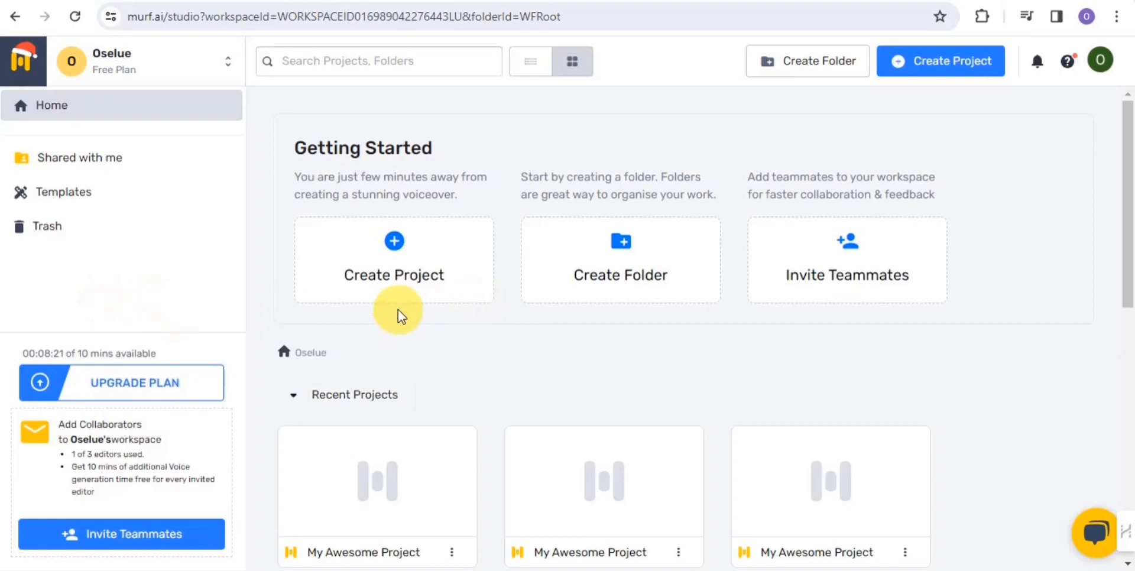
- Create a new audio project of the Audiobook type with the title My Awesome Project
left_click(407, 259)
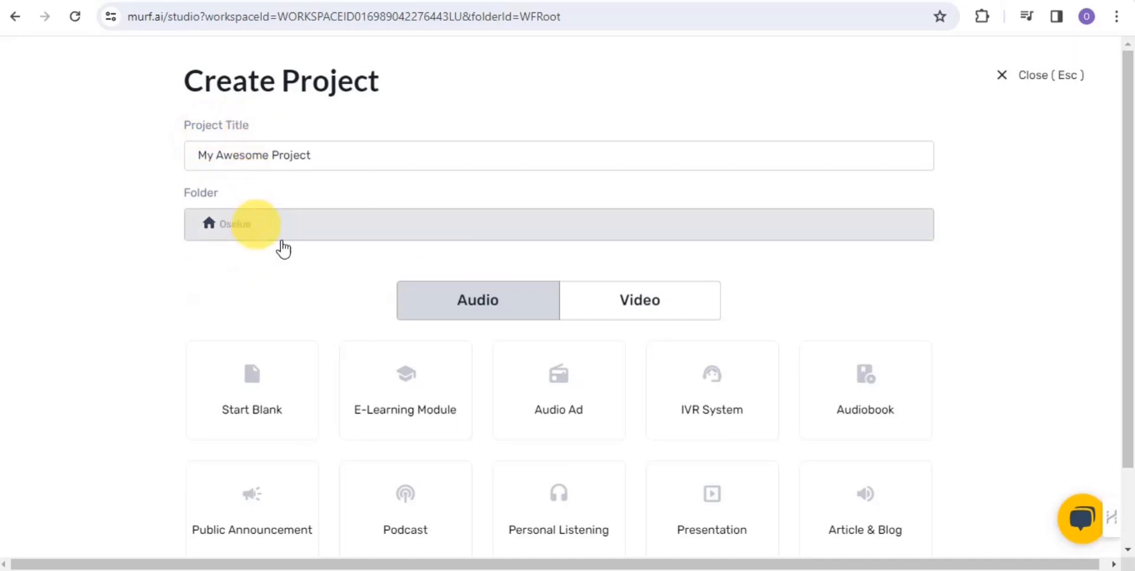
left_click_drag(1133, 140, 1125, 254)
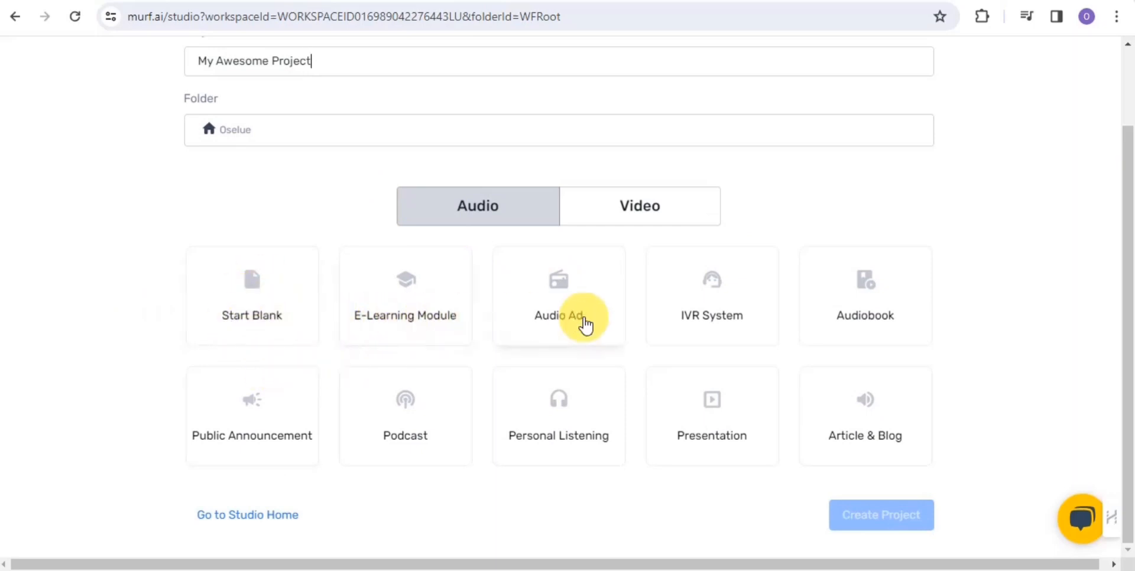
left_click(853, 323)
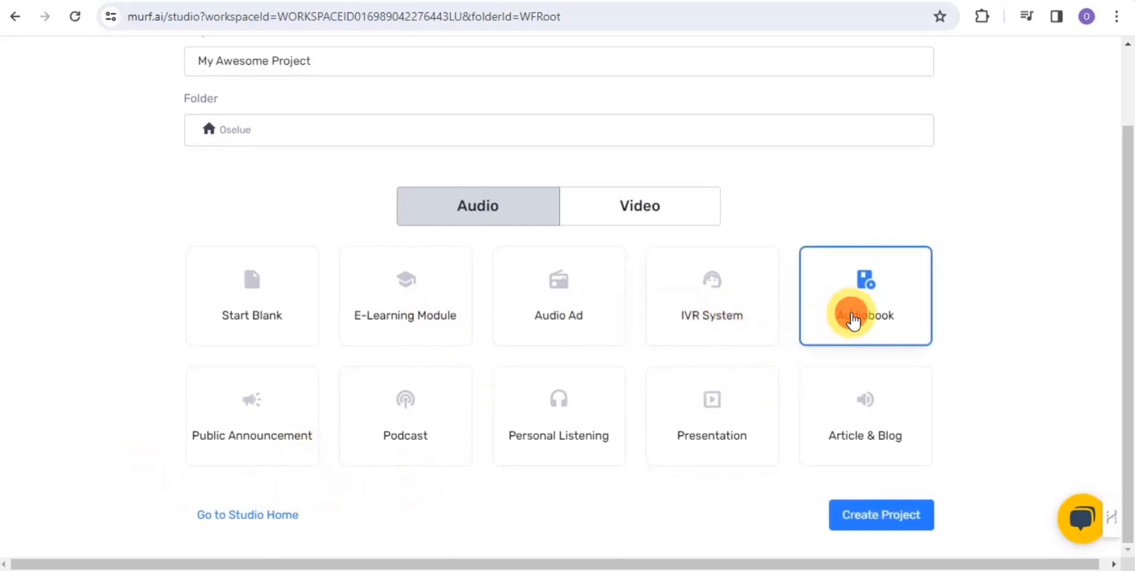
left_click(857, 516)
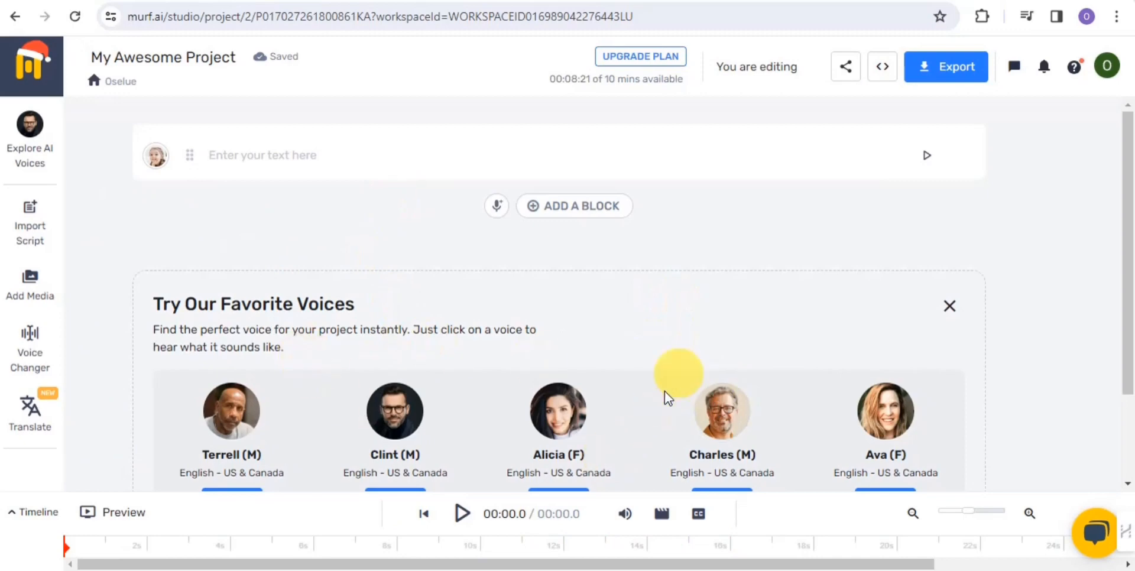
- Paste the copied fitness script into the empty text block, splitting it by sentences
left_click(236, 153)
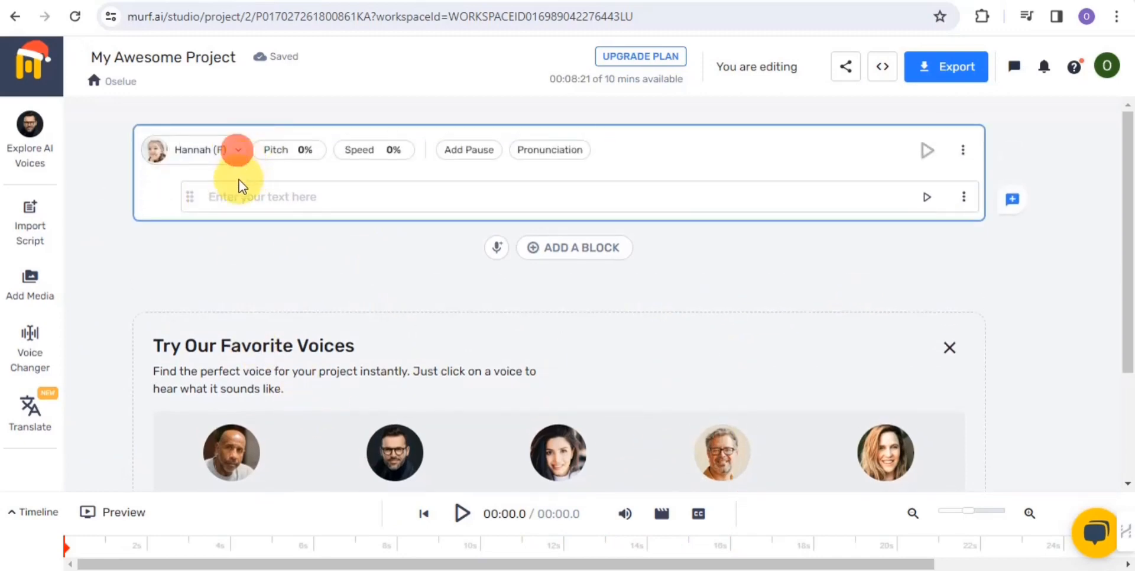
right_click(237, 192)
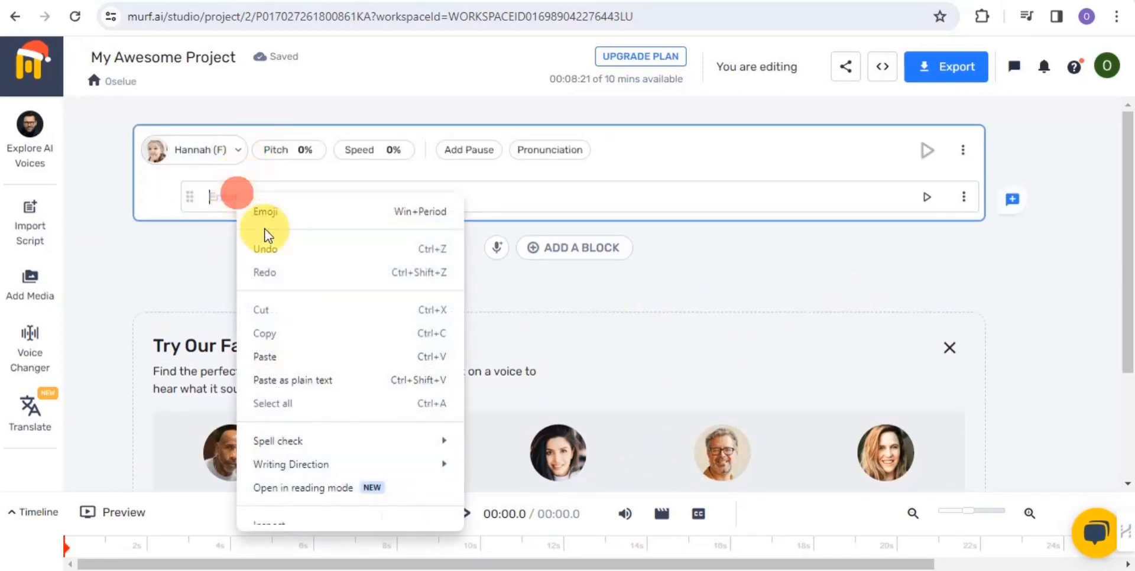
left_click(266, 356)
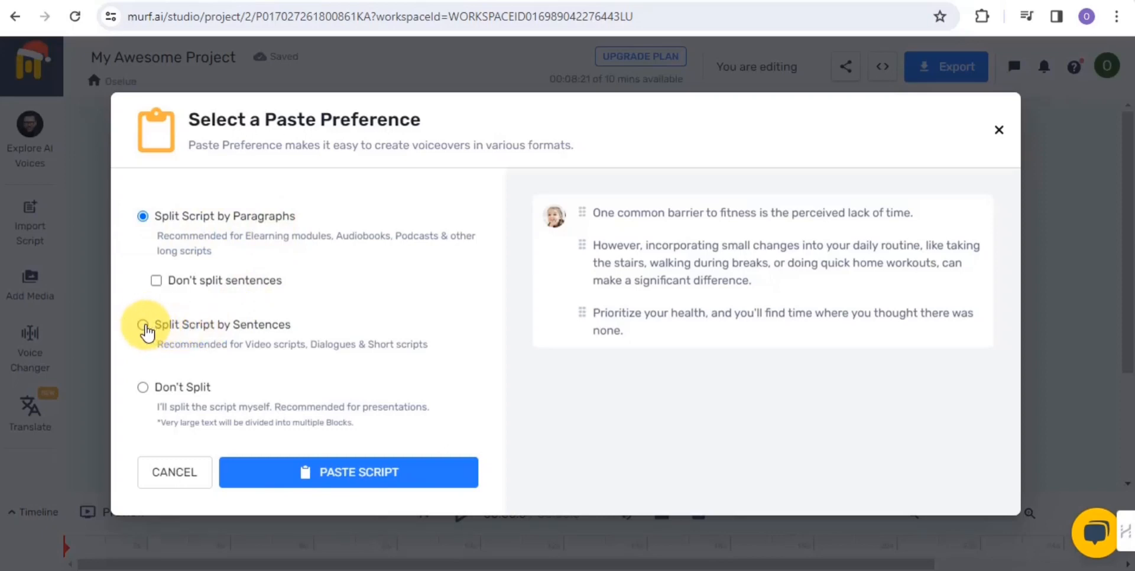
left_click(143, 325)
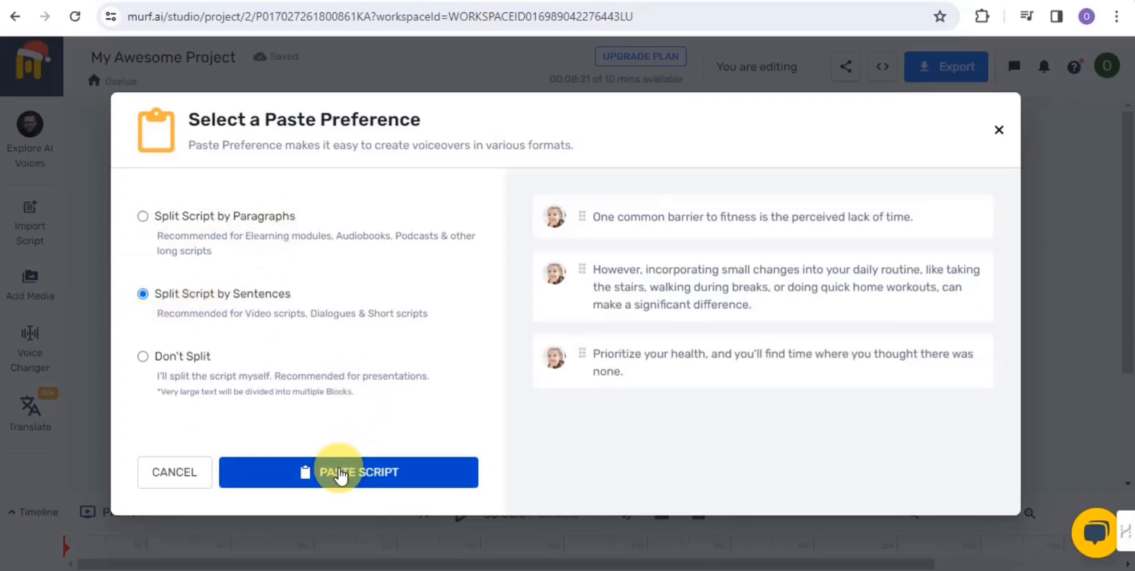
left_click(334, 470)
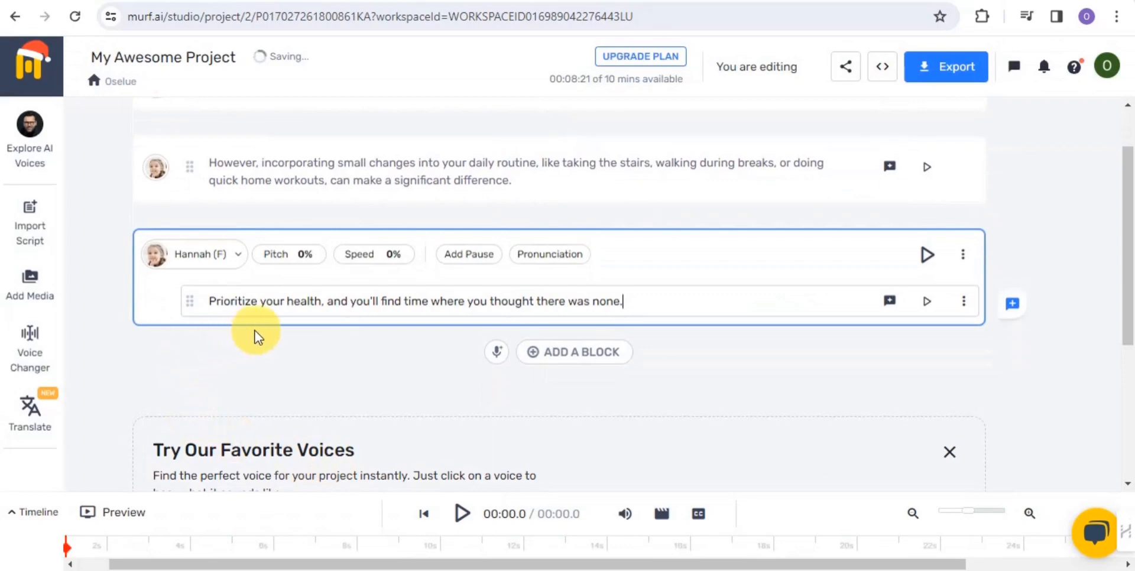
- Split the second block's sentence into three sub-blocks, breaking it after "daily routine," and after "quick home workouts,"
left_click(1129, 234)
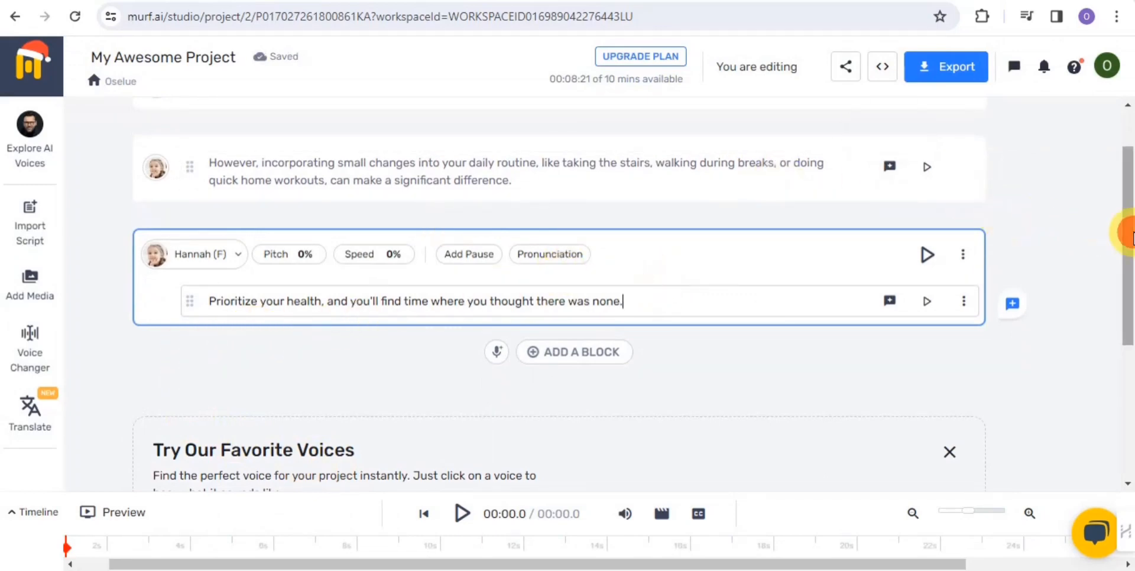
left_click_drag(1130, 234, 1130, 201)
left_click(355, 155)
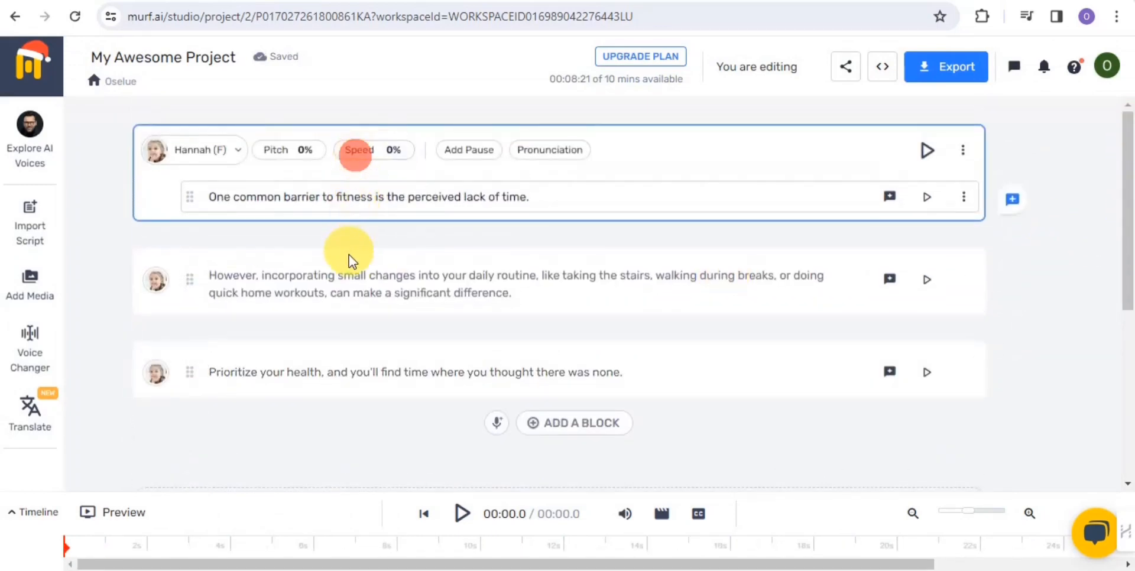
left_click(350, 280)
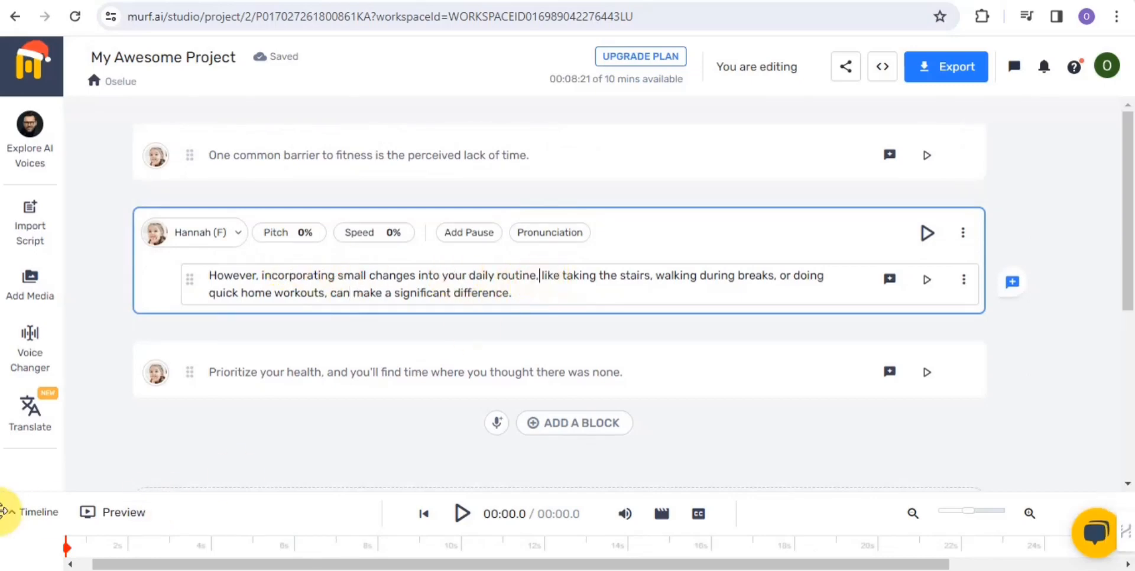
key("Return")
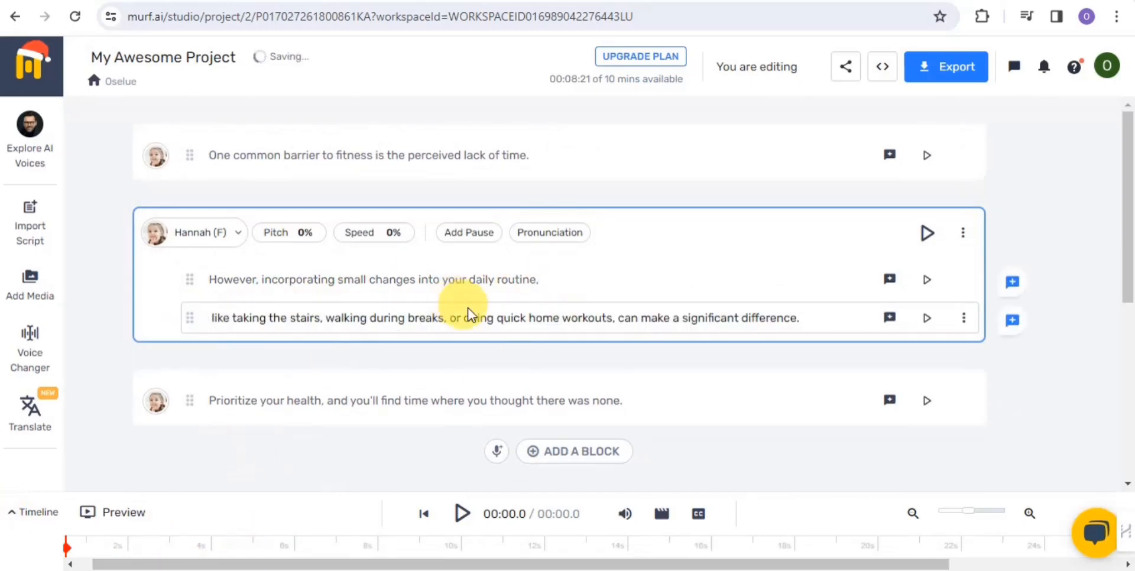
left_click(619, 320)
key("Return")
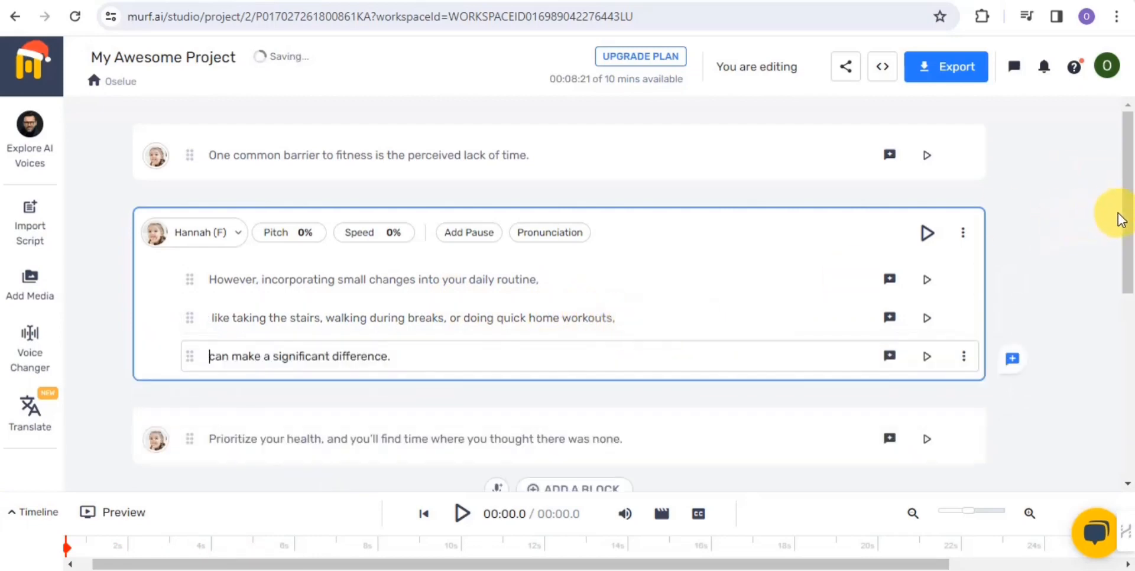
- Browse the available AI voices and their filters for the first block, leaving the voice selection without choosing another
left_click(608, 160)
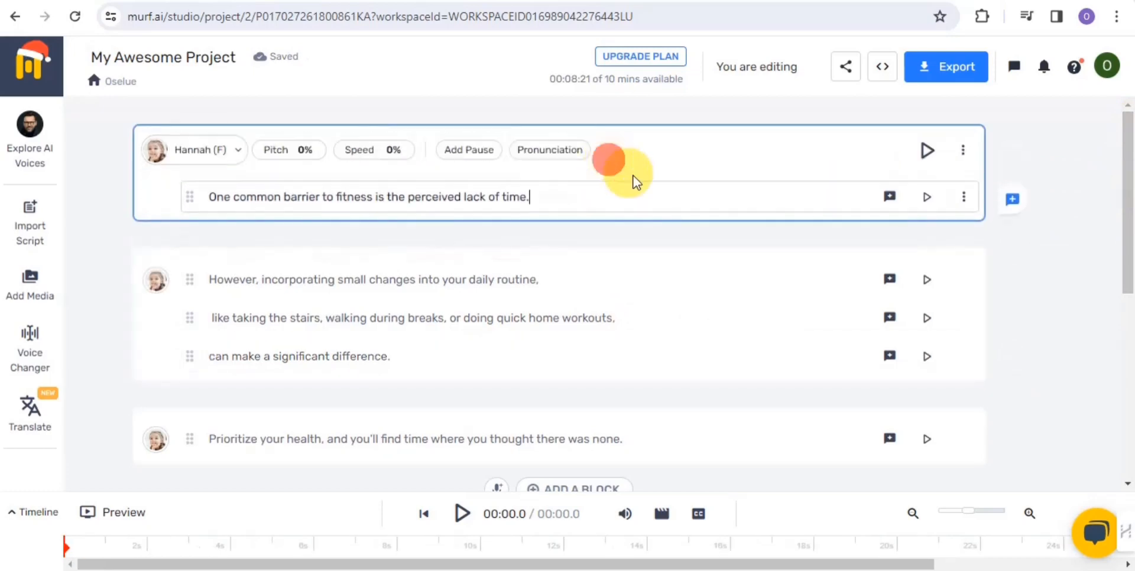
left_click(191, 153)
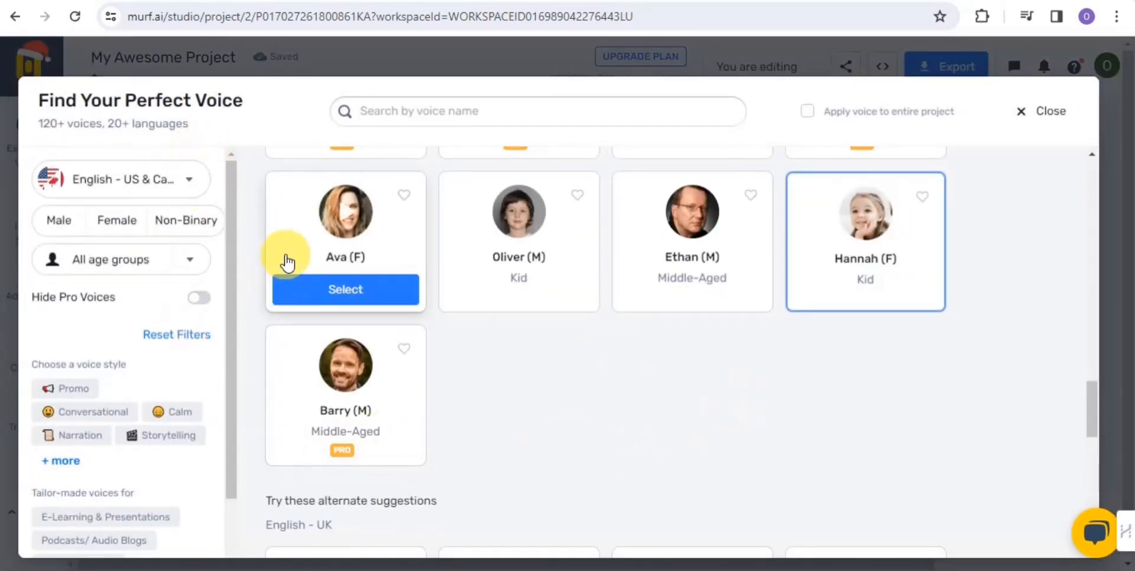
left_click_drag(1091, 414, 1014, 96)
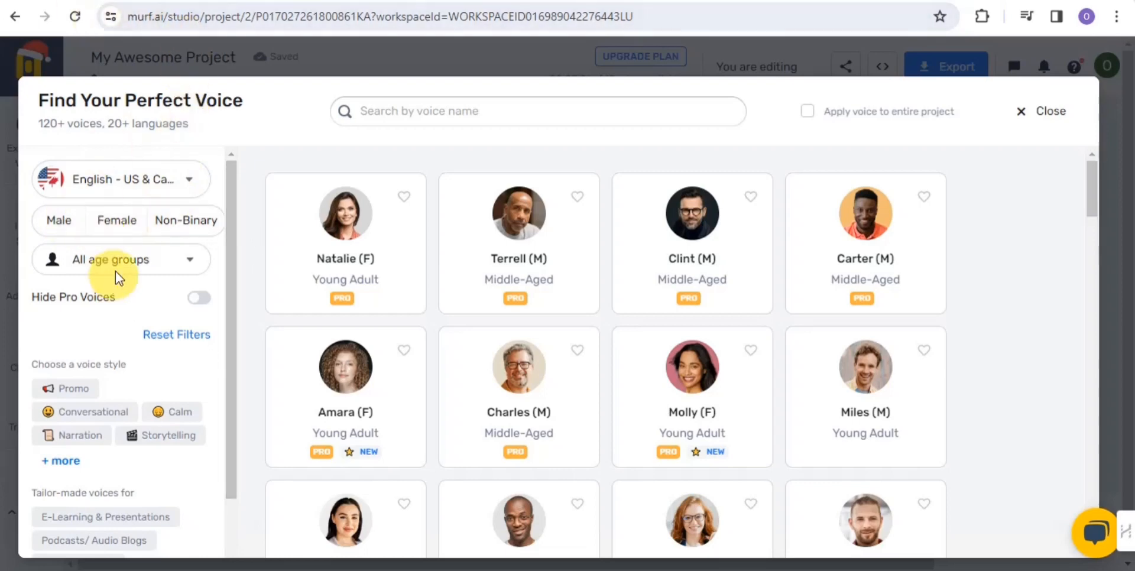
left_click(1056, 116)
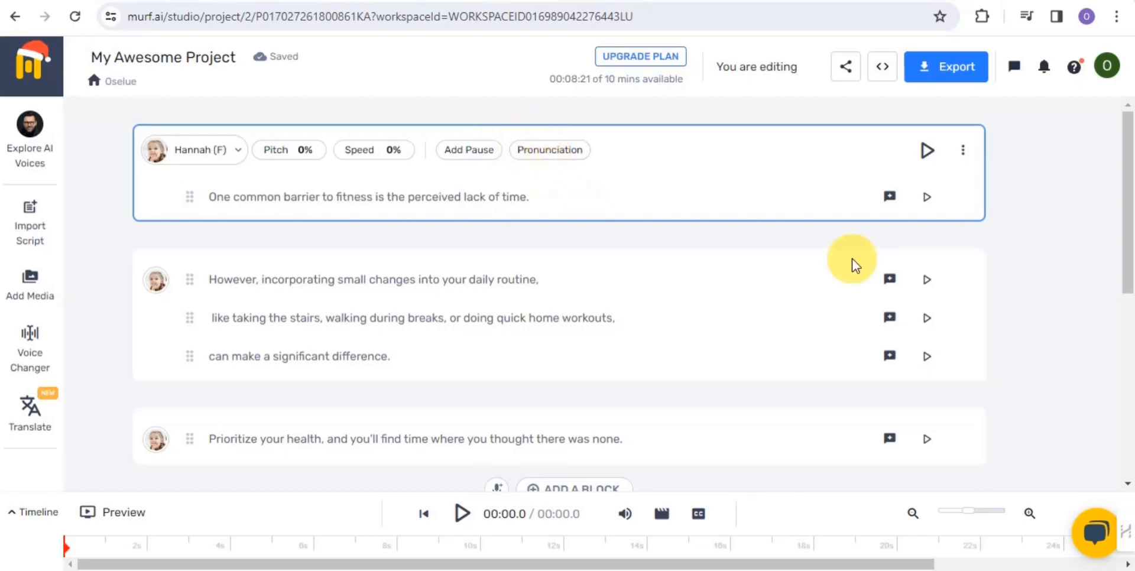
- Generate the voice audio for all three script blocks, one block after another
left_click(929, 153)
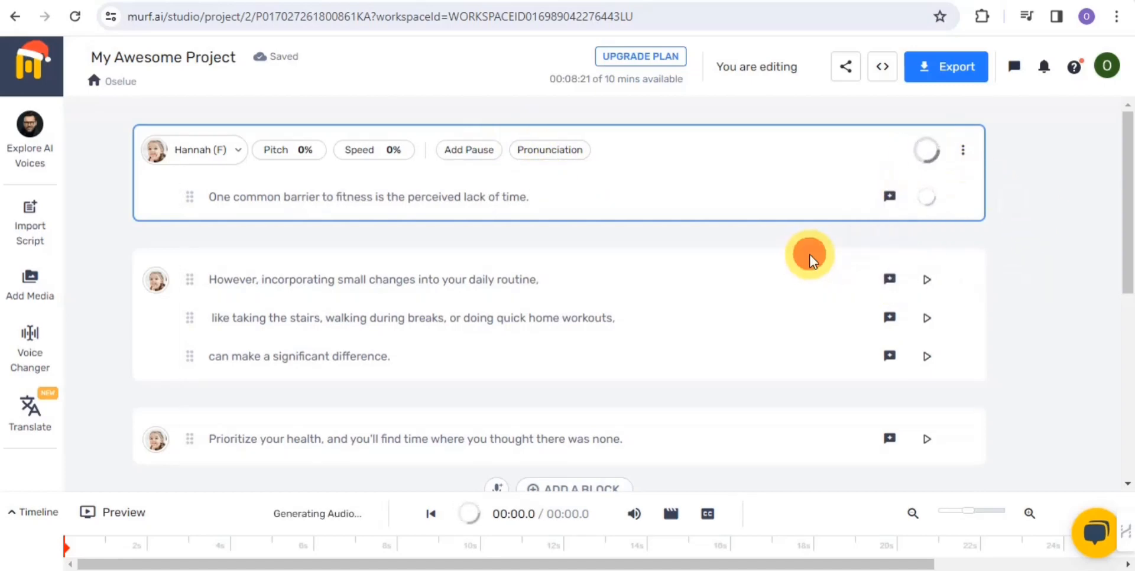
left_click(512, 263)
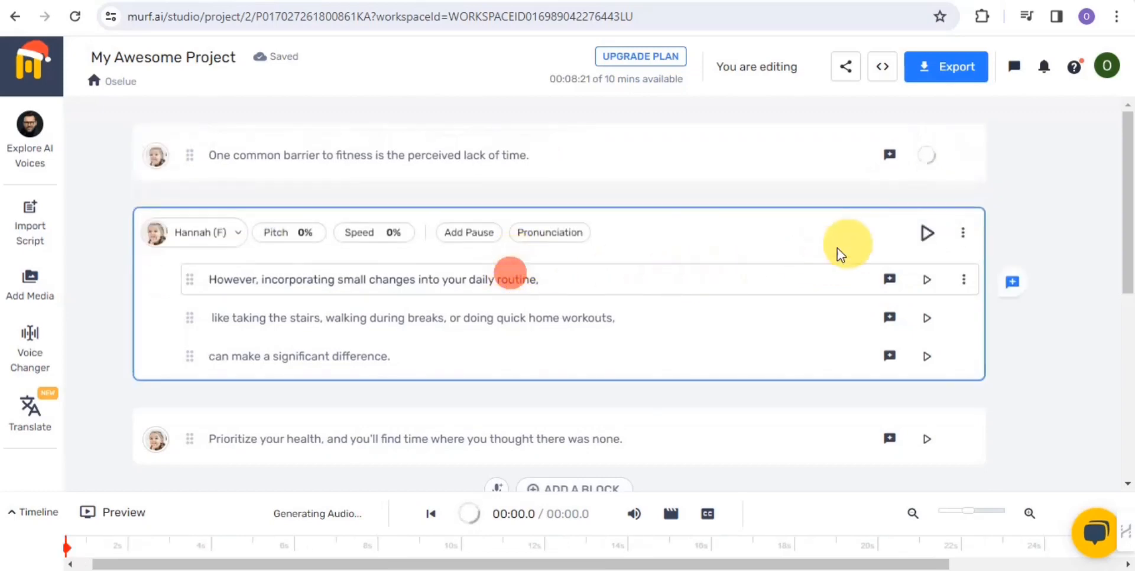
left_click(927, 233)
left_click_drag(1128, 180, 1130, 217)
left_click(662, 341)
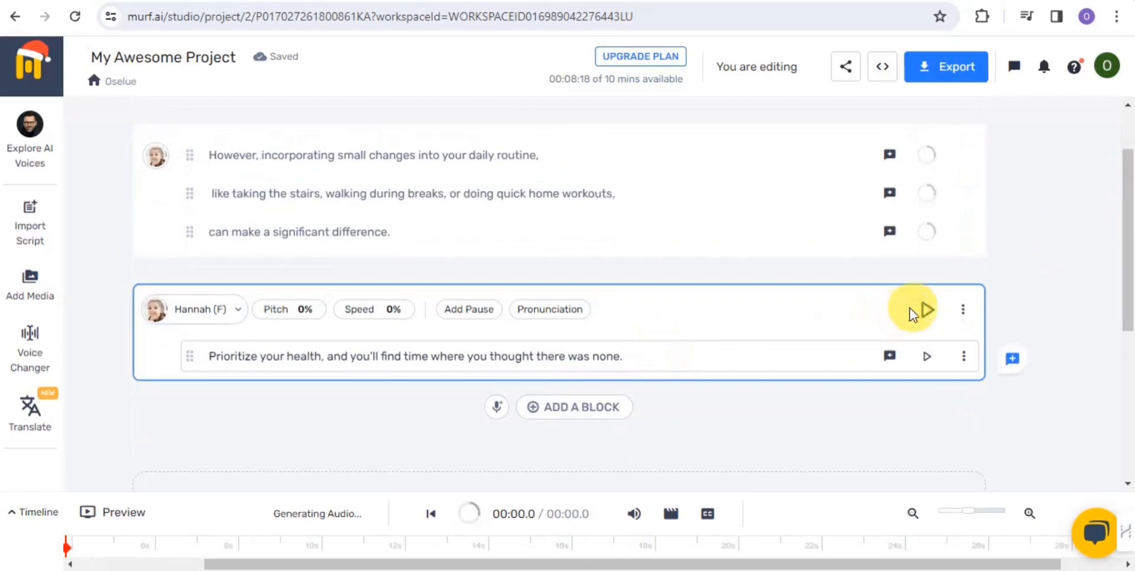
left_click(925, 310)
left_click_drag(1127, 240, 1126, 202)
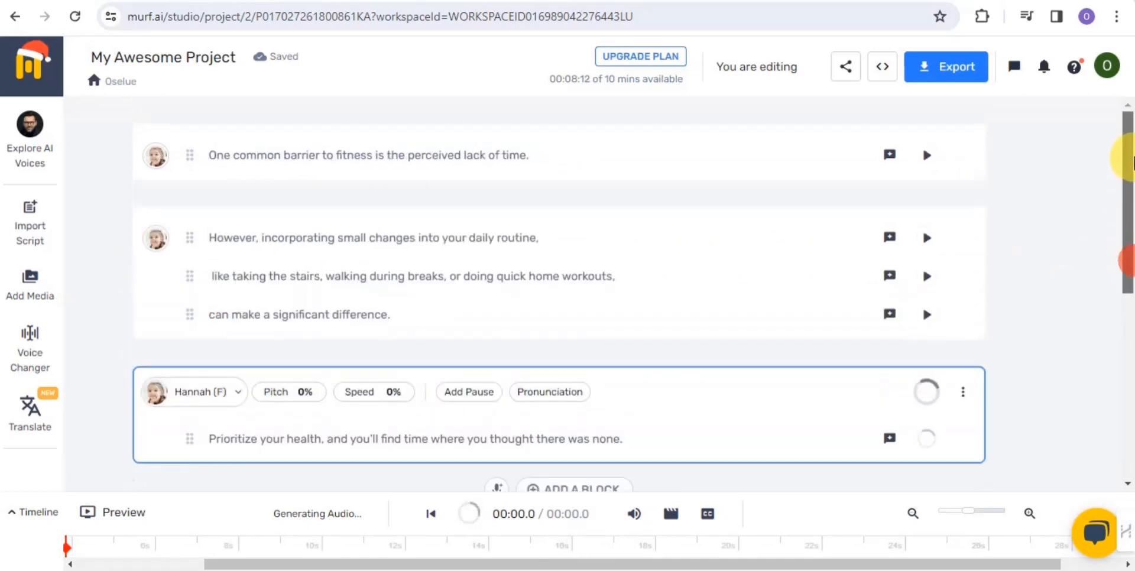
- Listen to the generated audio of the first block
left_click(805, 136)
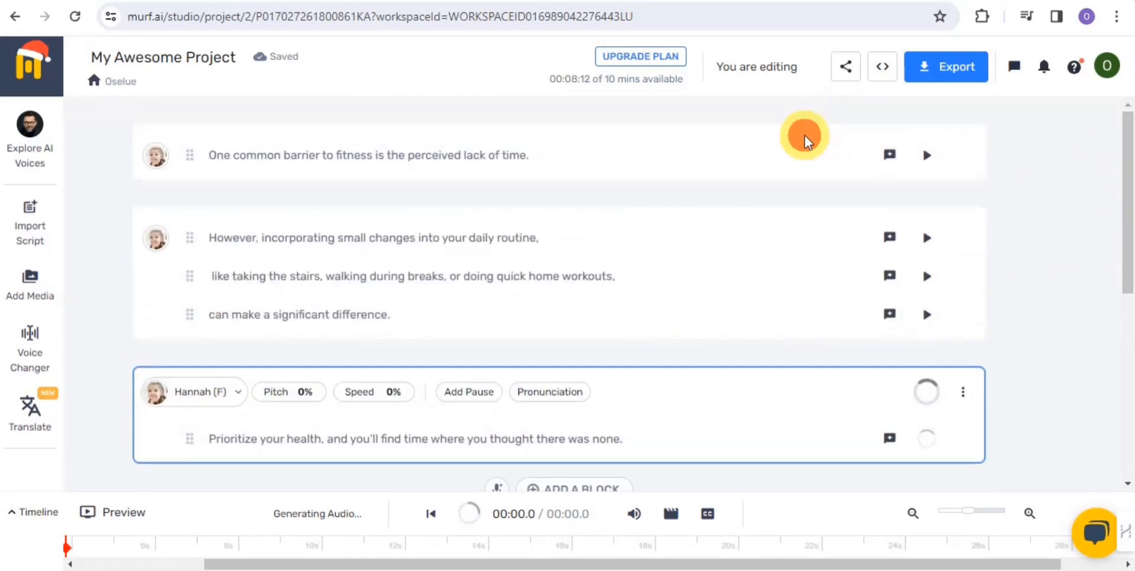
left_click(219, 129)
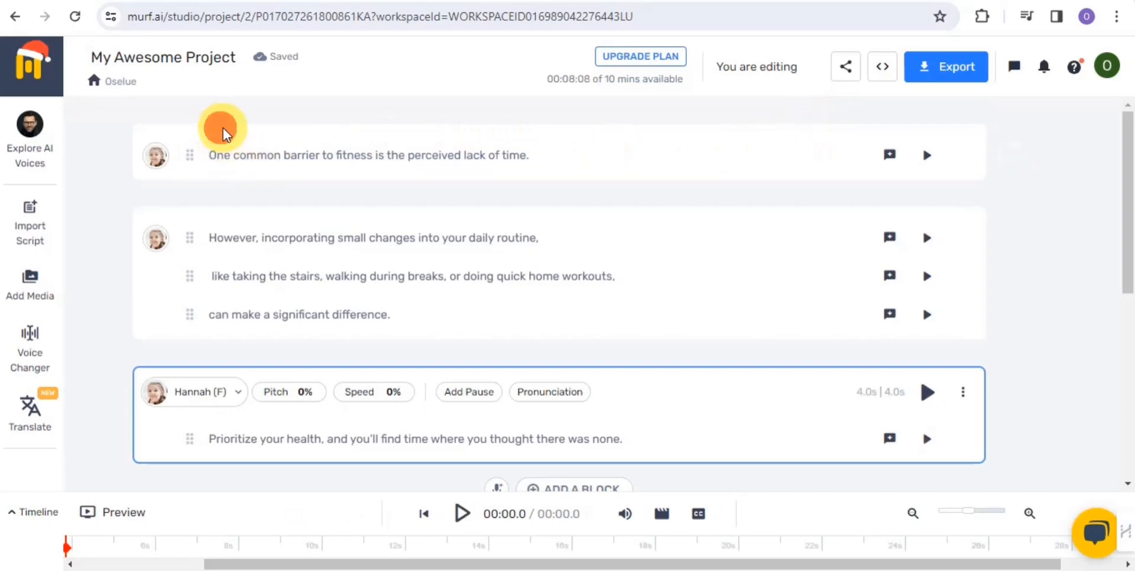
left_click(656, 155)
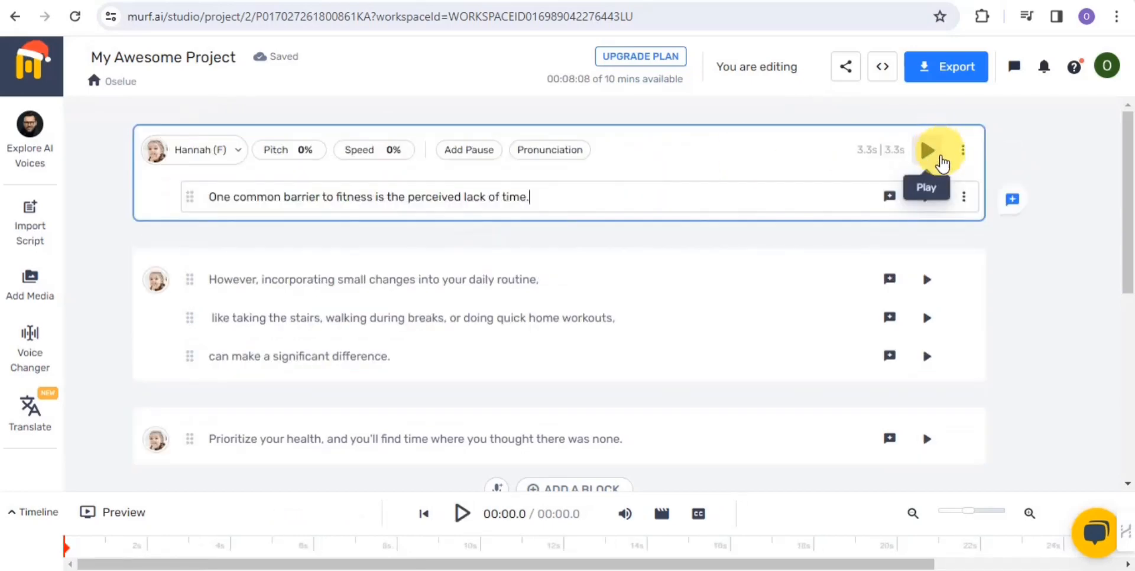
left_click(928, 150)
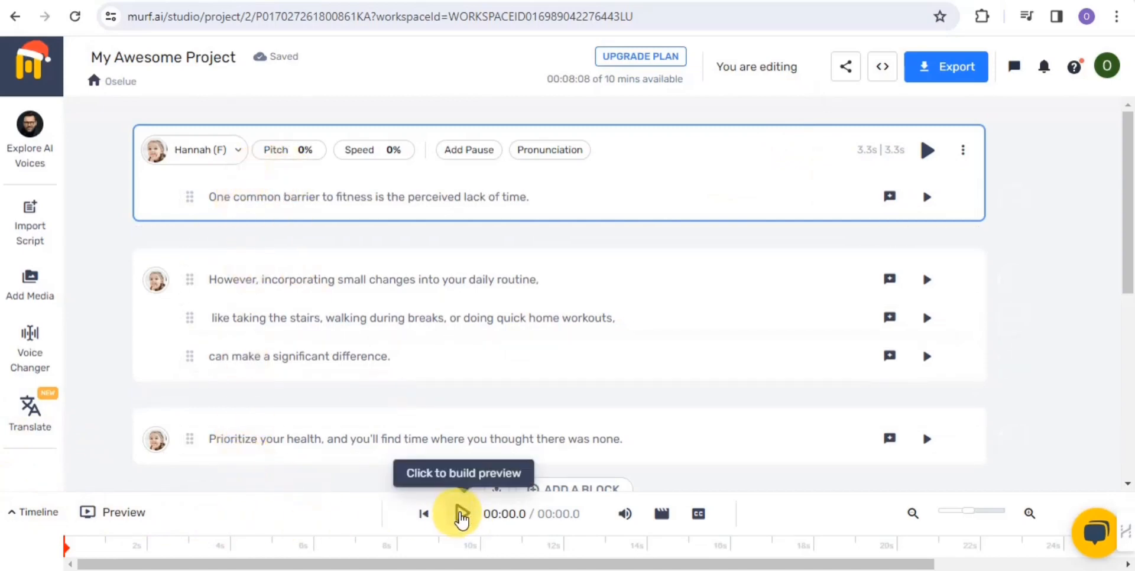
- Build the preview of the whole project, play it through and deselect the active block
left_click(463, 515)
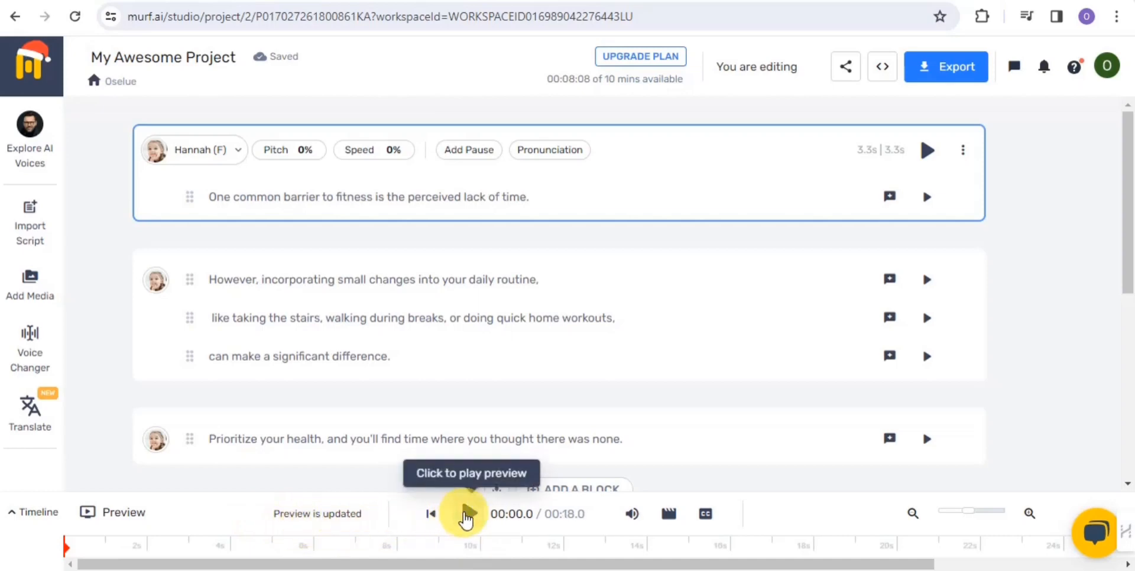
left_click(467, 516)
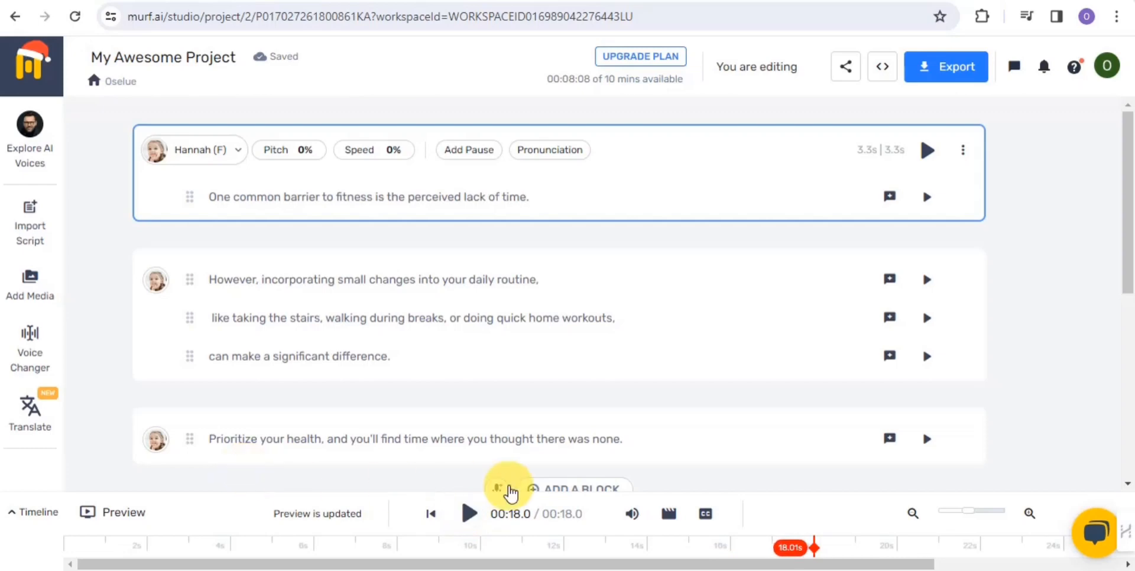
left_click(1076, 255)
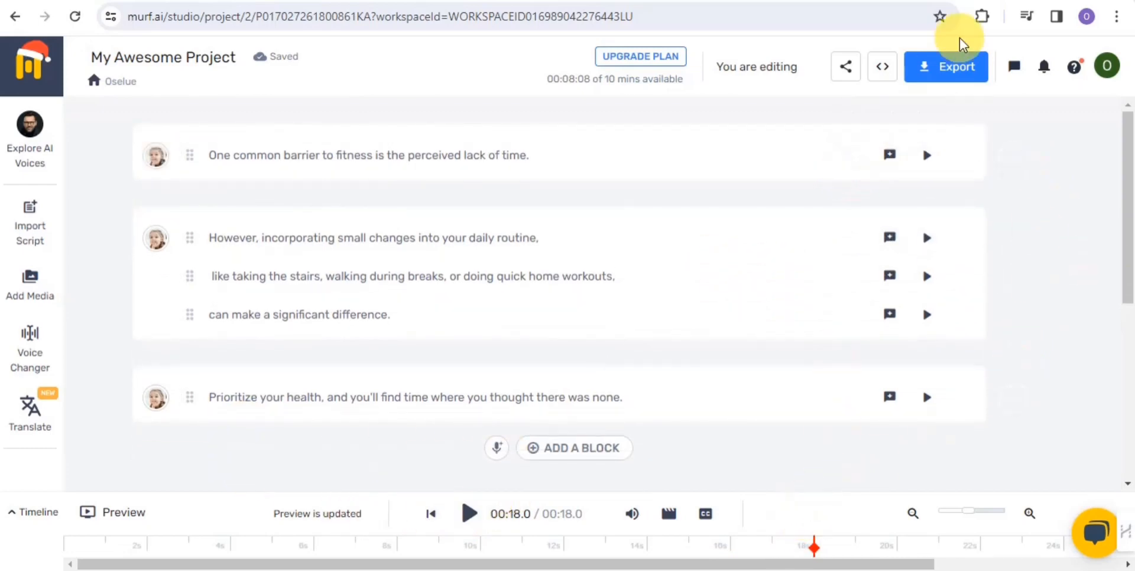
- Review the export options for the voice-only download, including format, quality and channel, and close them without exporting
left_click(954, 71)
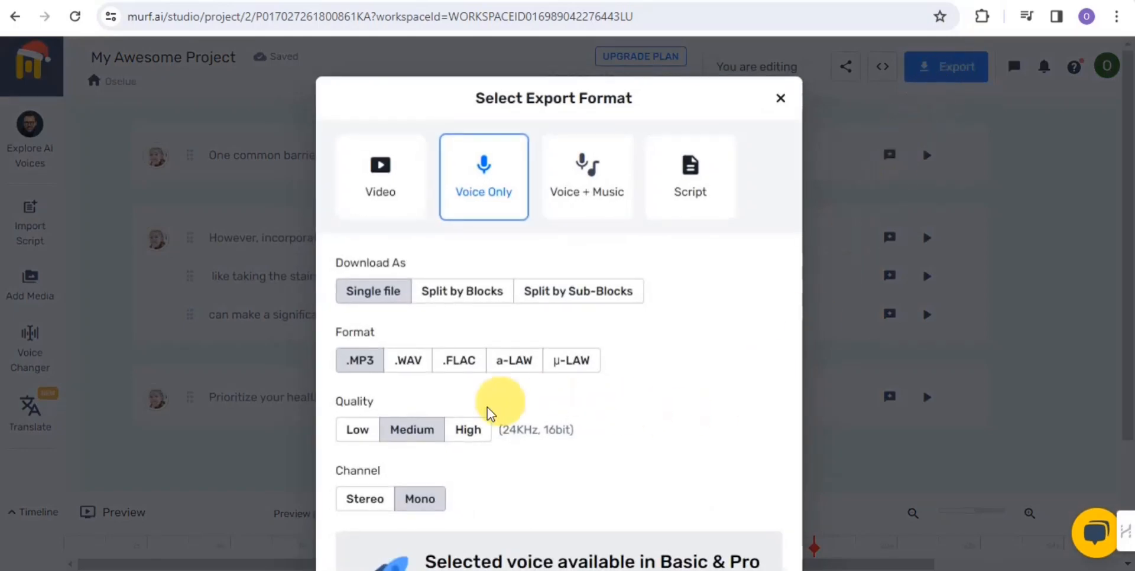
left_click_drag(1127, 224, 1126, 284)
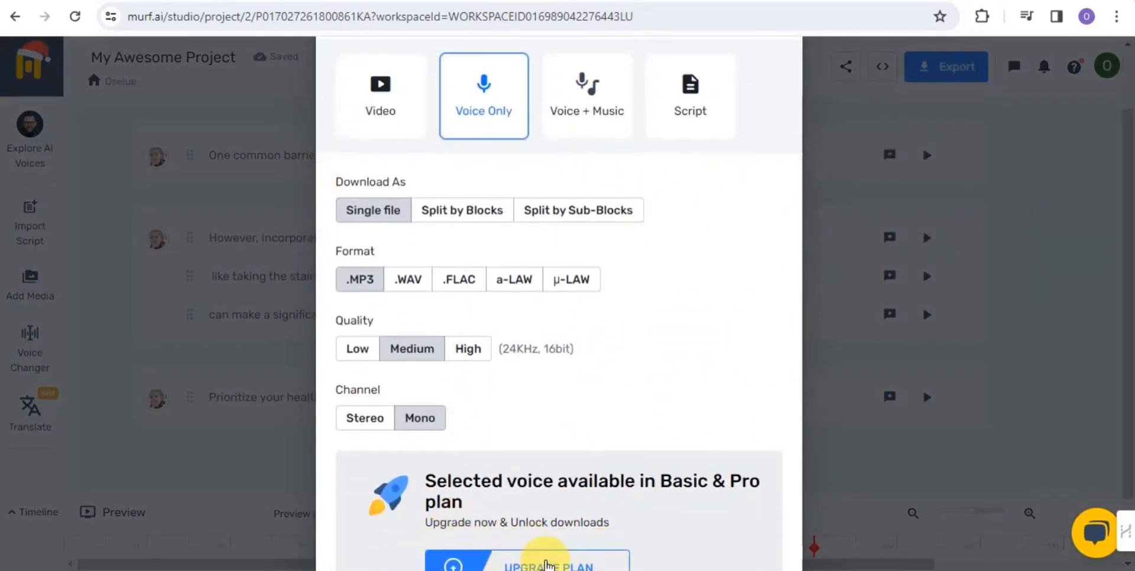
left_click_drag(1129, 352, 1128, 398)
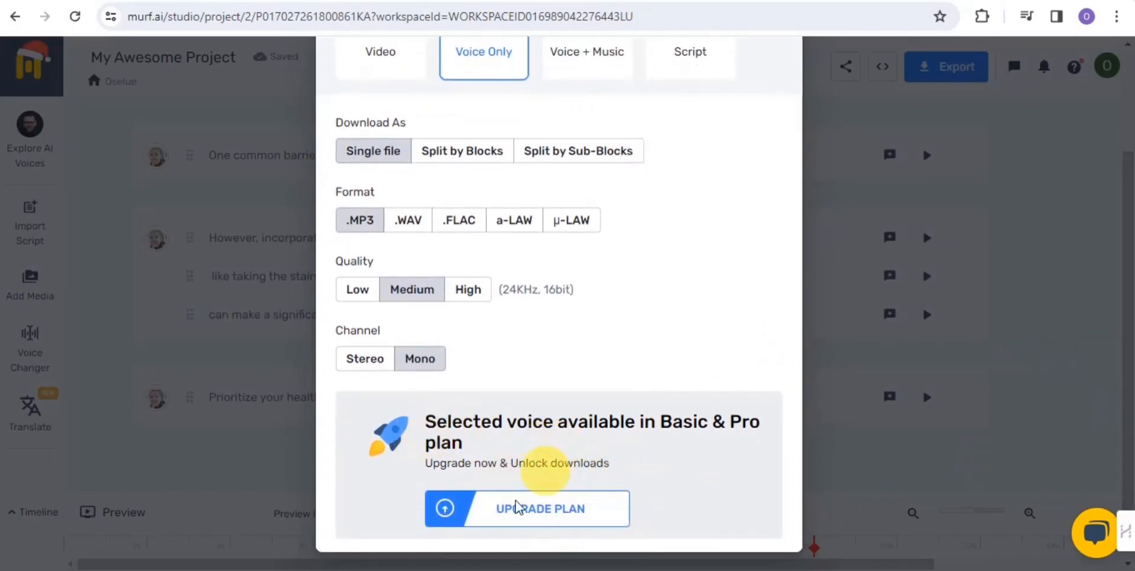
left_click_drag(1127, 361, 1128, 423)
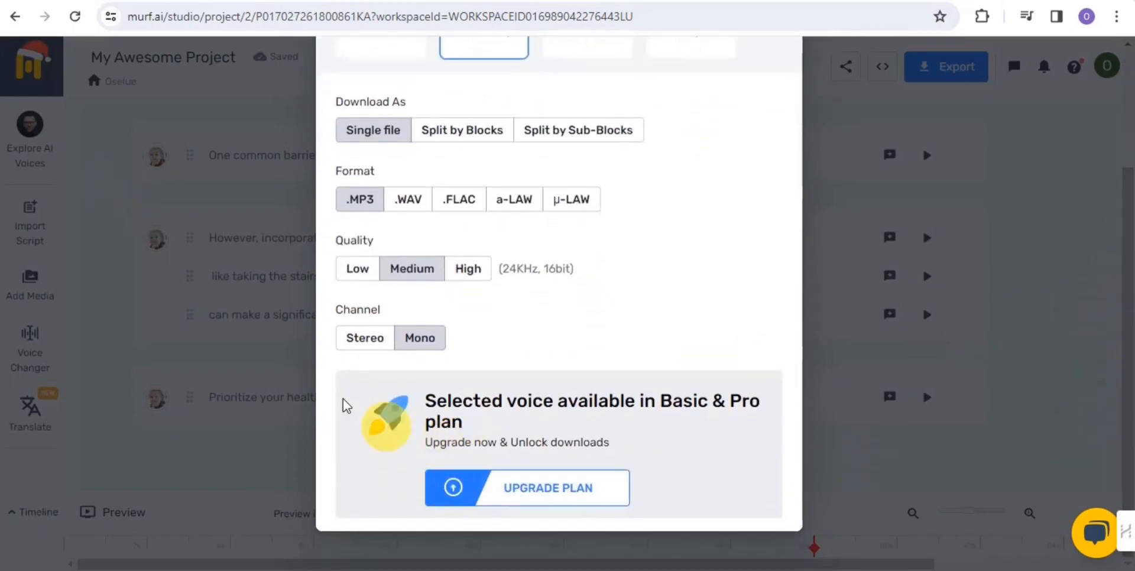
left_click(1116, 301)
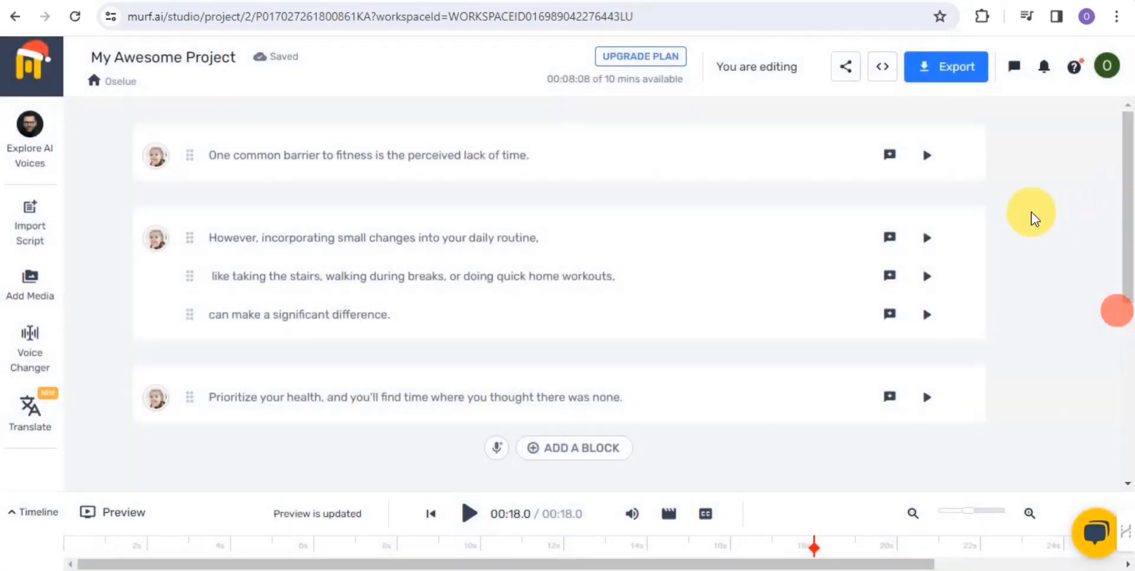